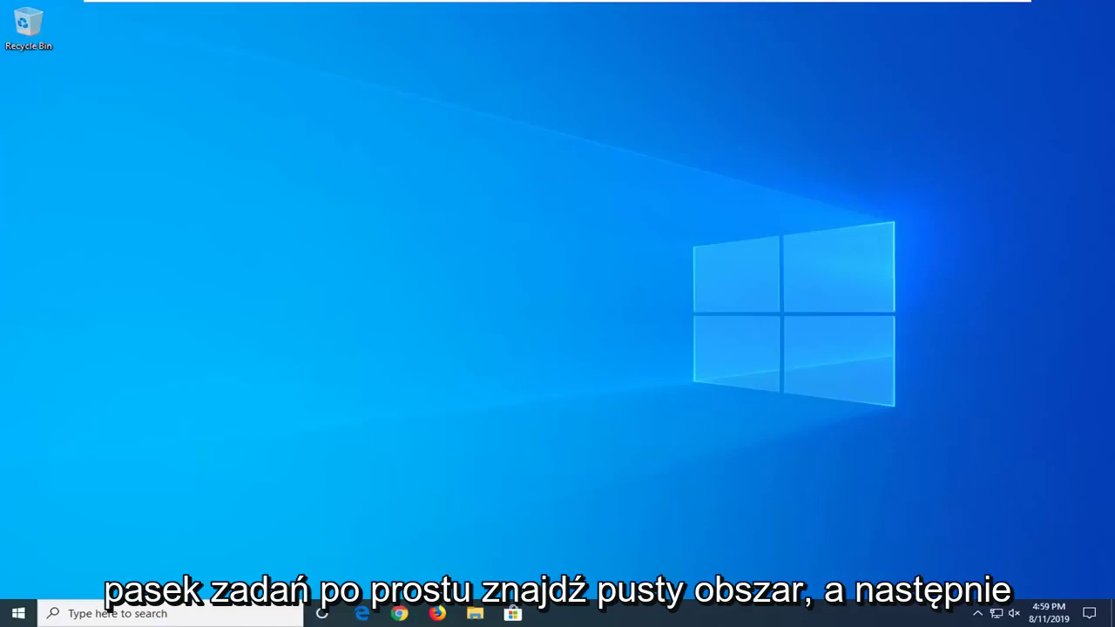
- Open the Services console from the services list in Task Manager
right_click(794, 622)
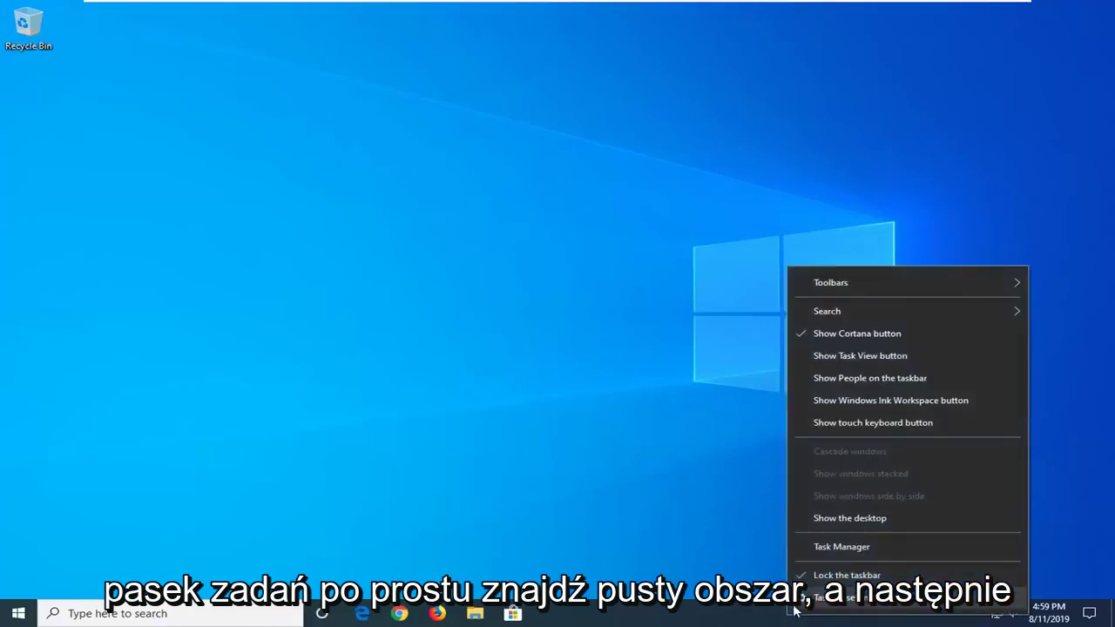
left_click(826, 541)
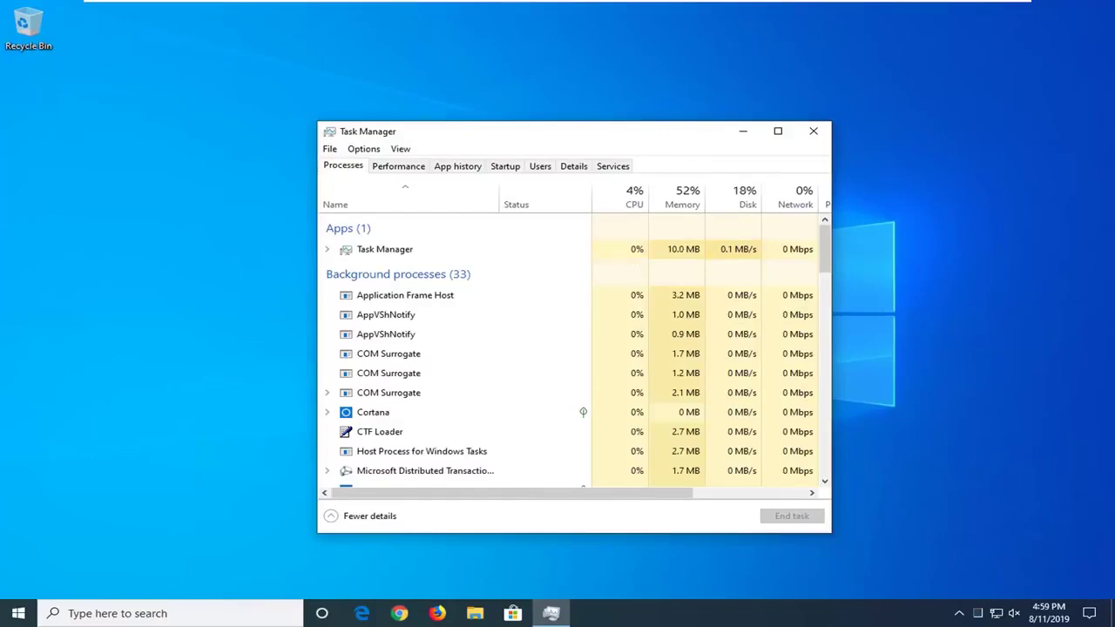
left_click(612, 167)
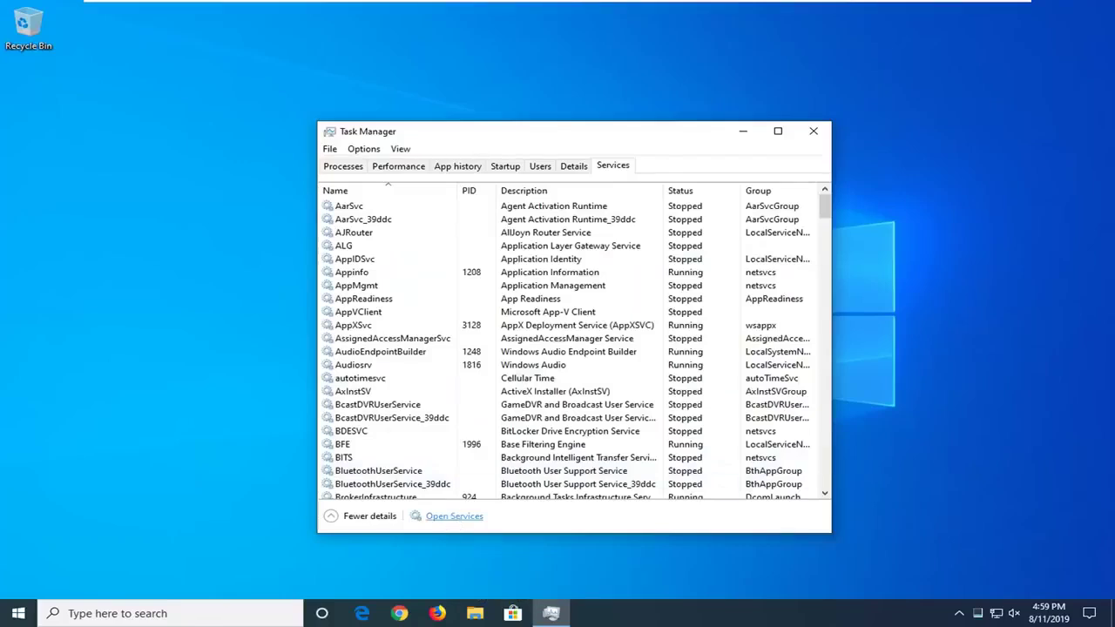
left_click(463, 516)
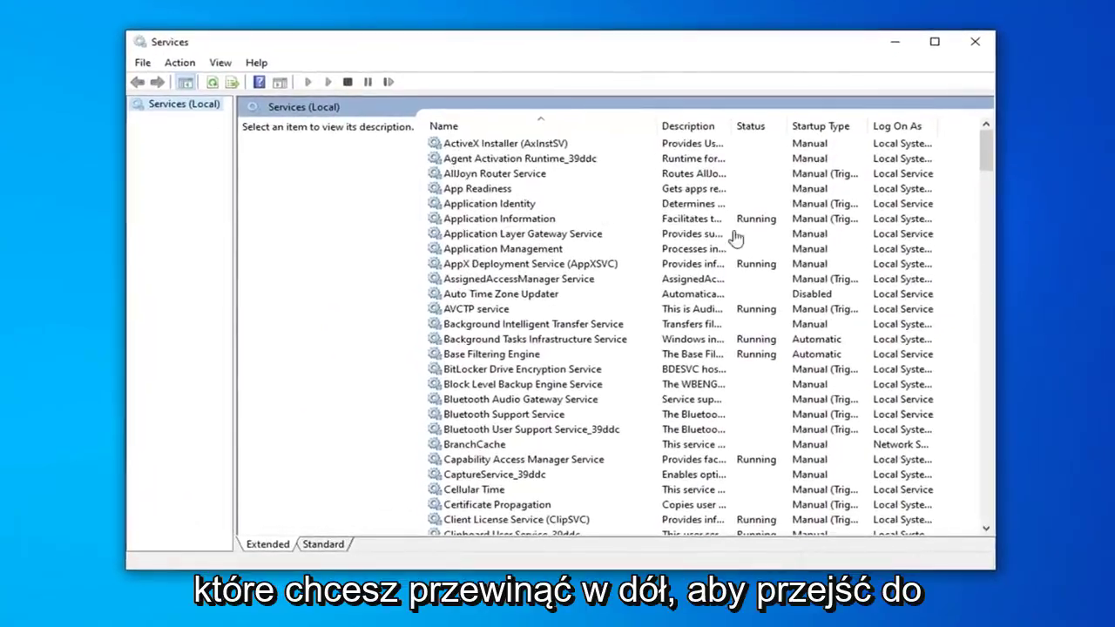
- Open the properties of the Windows Search service
scroll(514, 409, "down", 20)
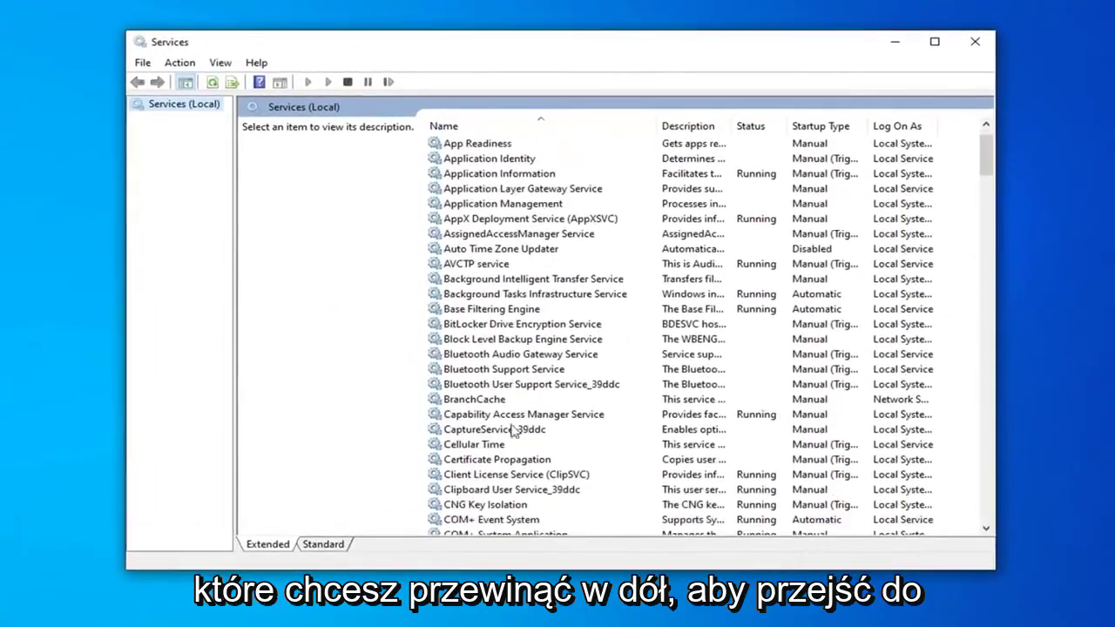
scroll(535, 389, "down", 20)
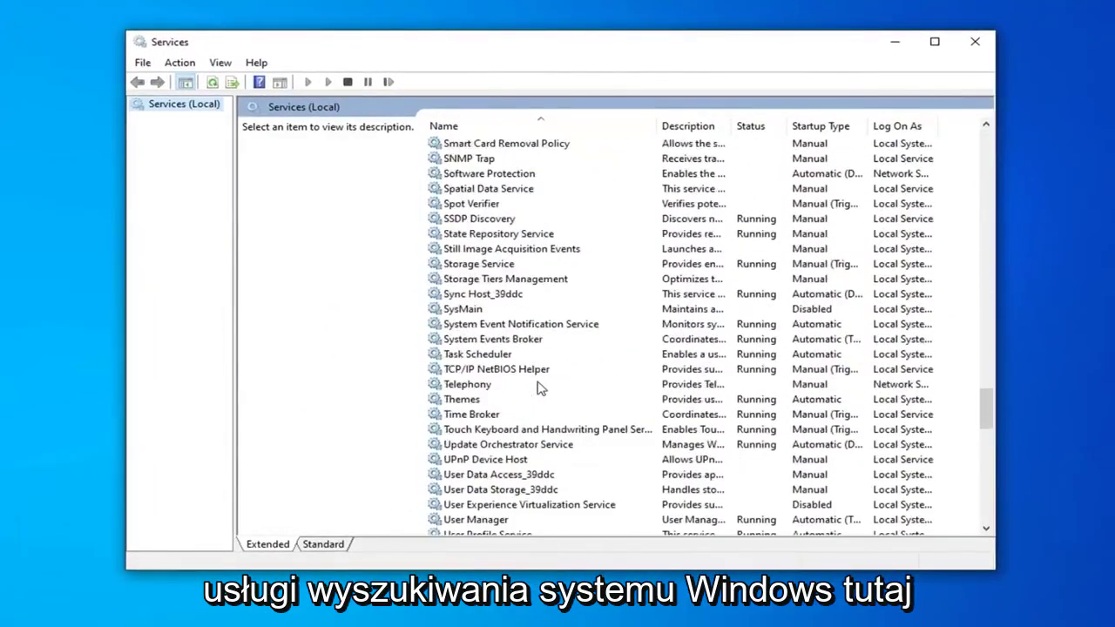
scroll(531, 402, "down", 5)
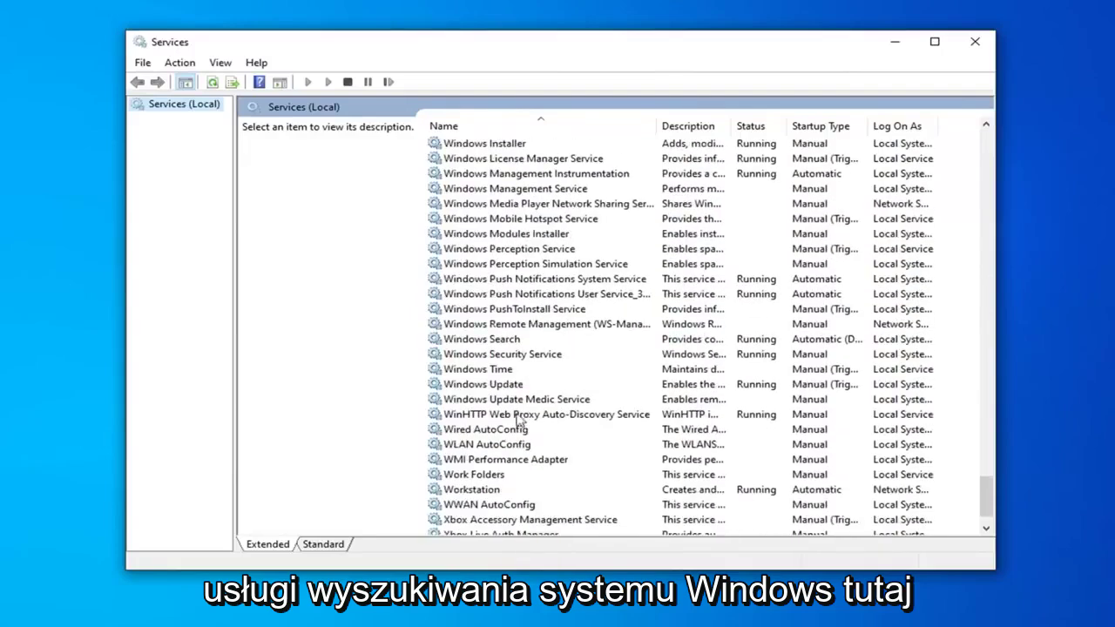
left_click(499, 342)
double_click(499, 342)
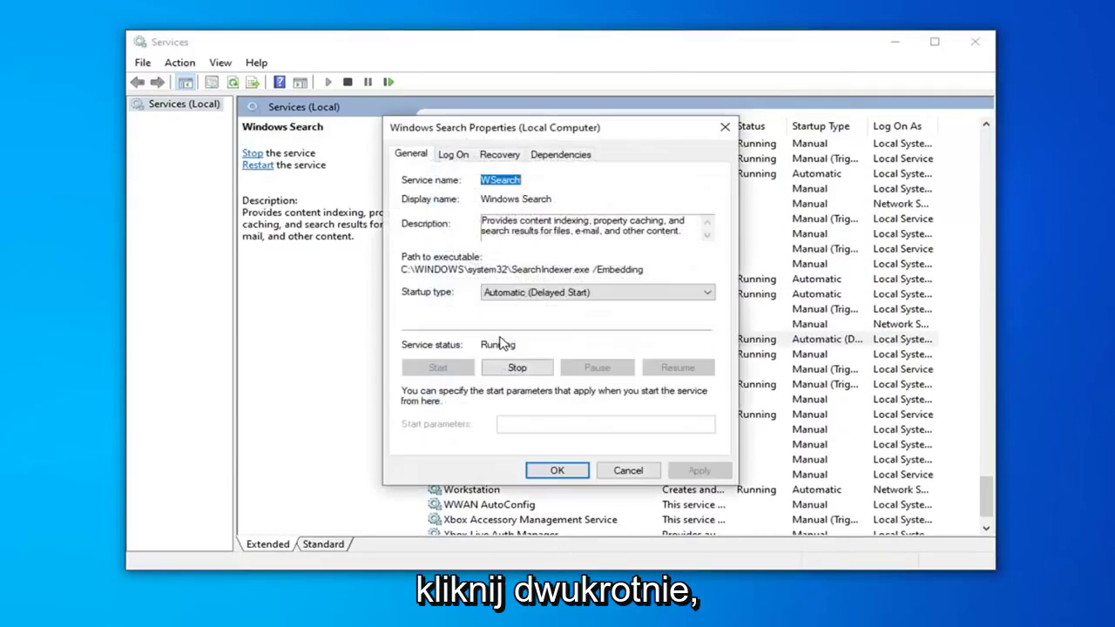
- Set the Windows Search startup type to Automatic (Delayed Start), apply it, and close Services and Task Manager
left_click(546, 294)
left_click(531, 318)
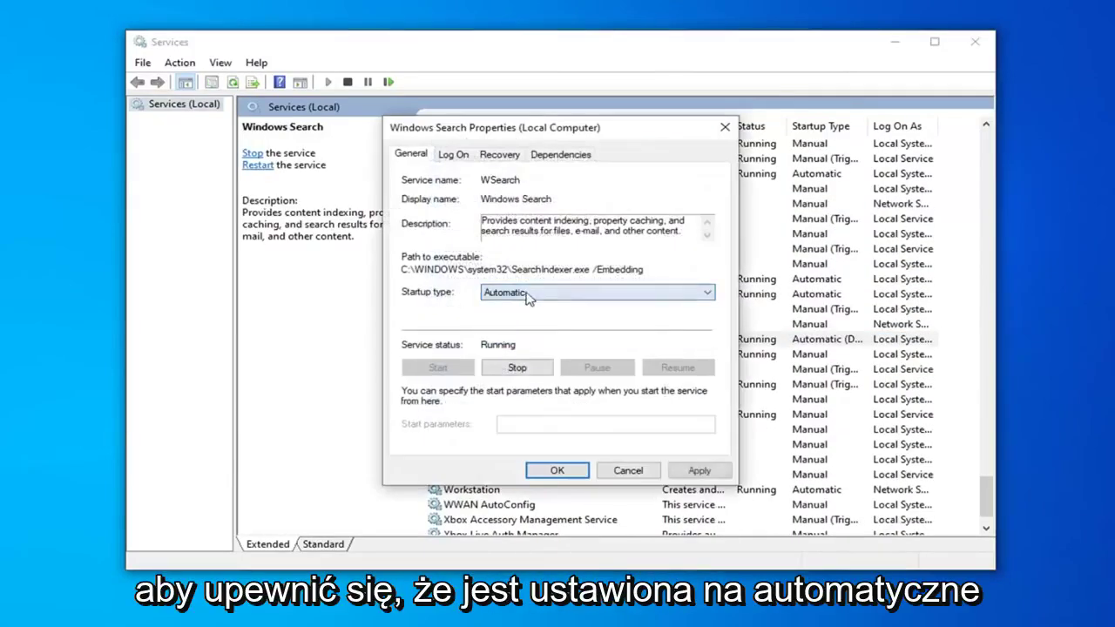
left_click(526, 294)
left_click(520, 307)
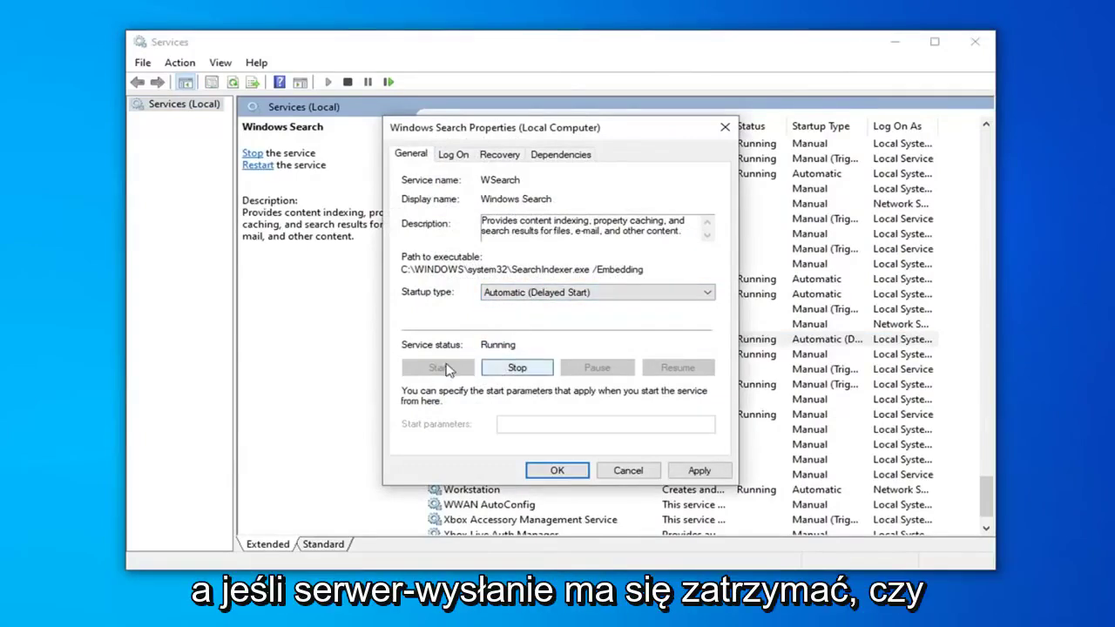
left_click(701, 471)
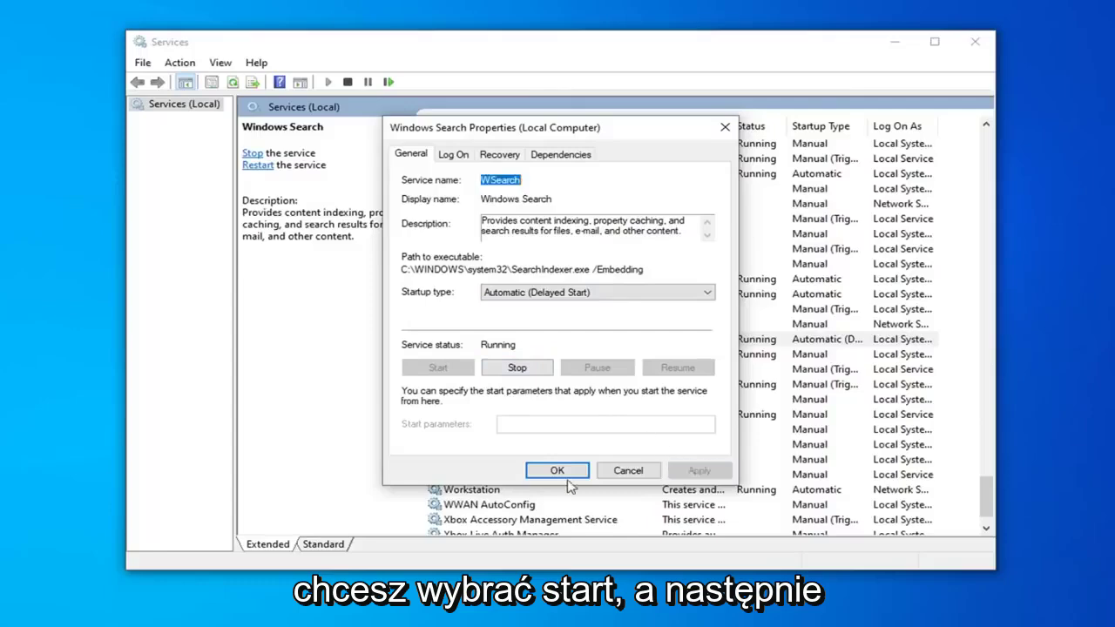
left_click(558, 471)
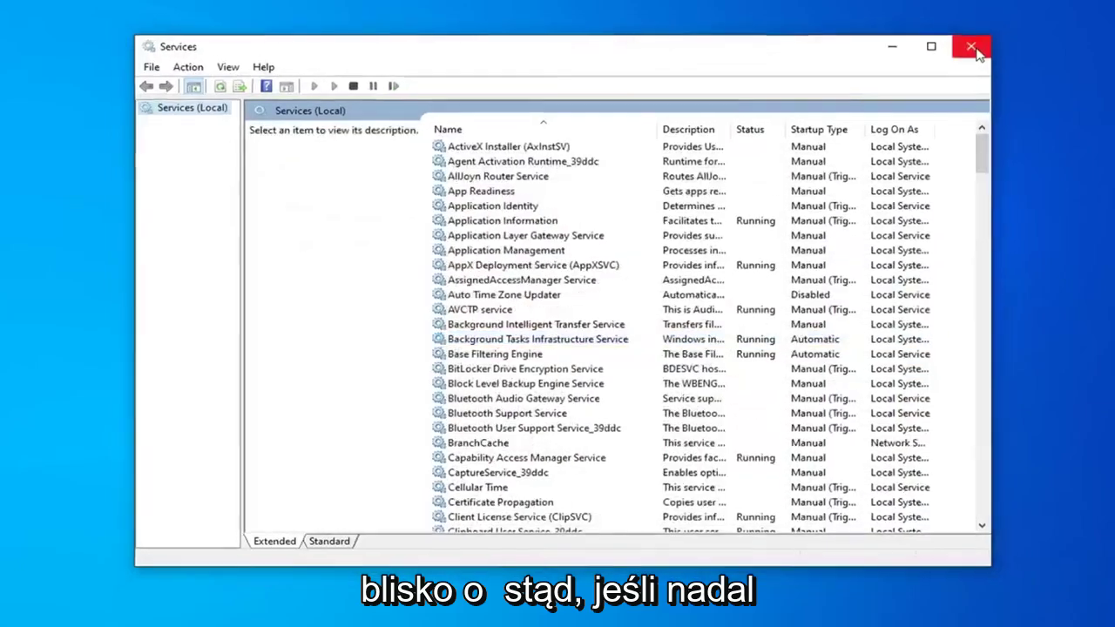
left_click(975, 44)
left_click(815, 127)
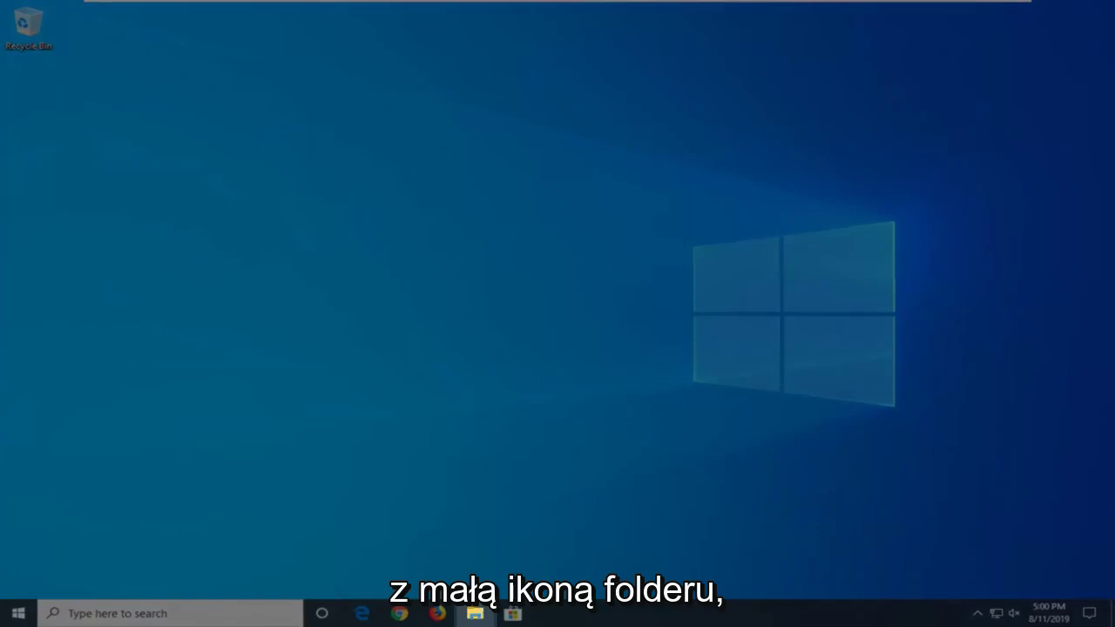
- Open File Explorer and go to Control Panel through its address bar
left_click(477, 613)
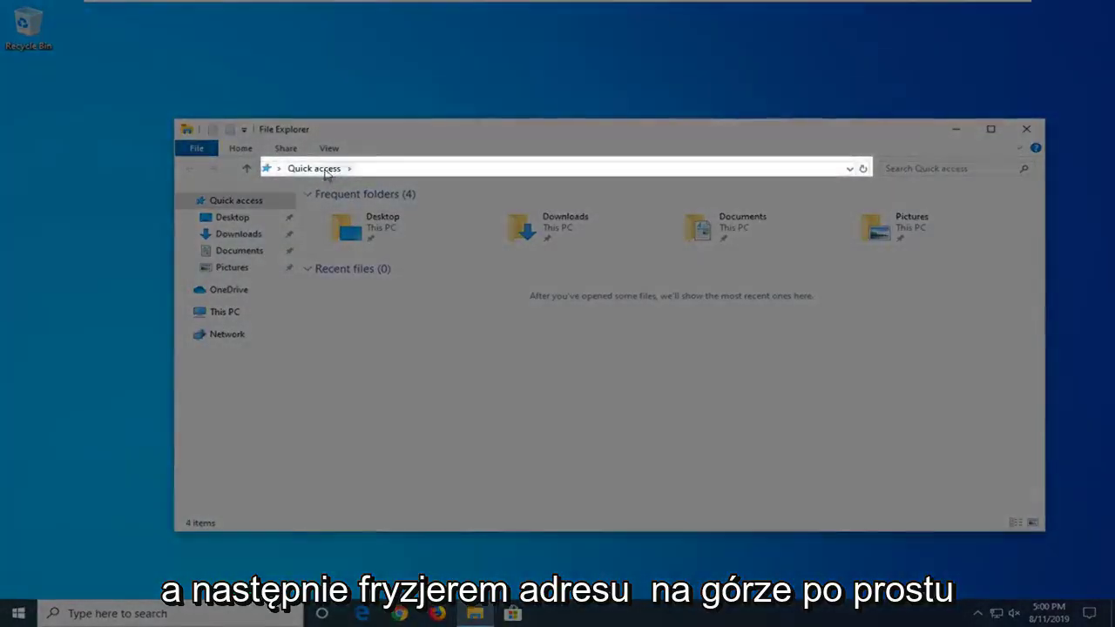
left_click(378, 172)
key("BackSpace")
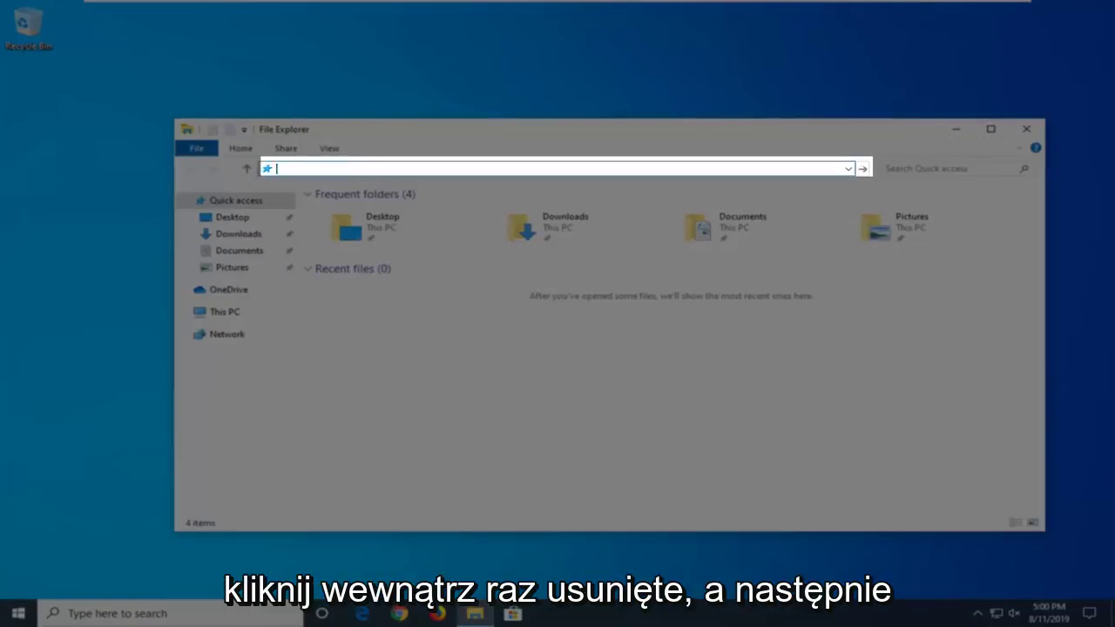
type("control")
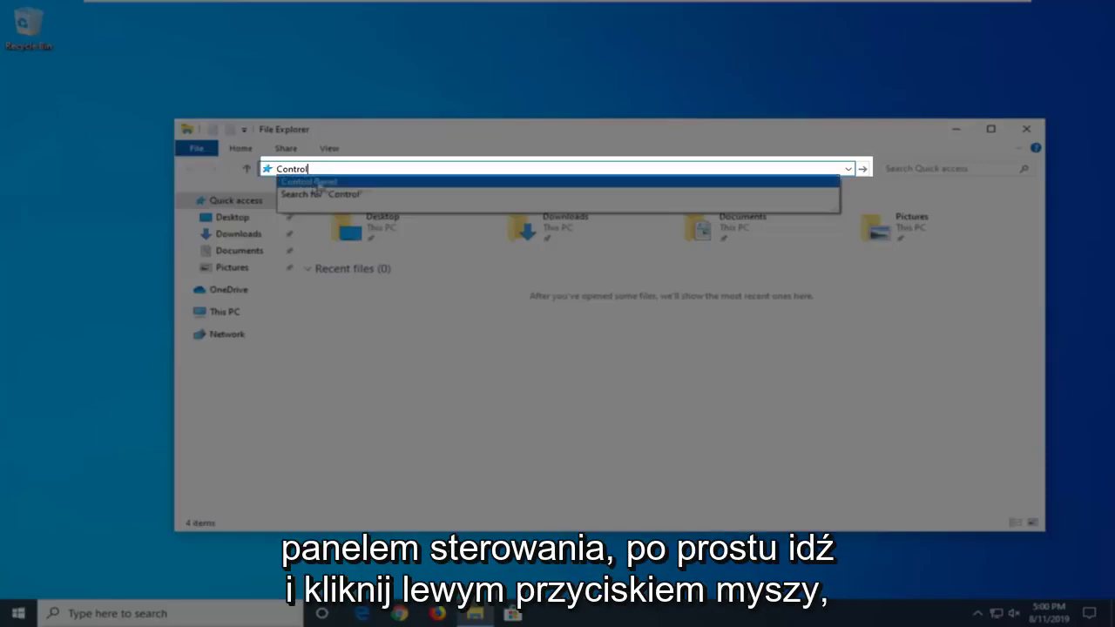
left_click(312, 183)
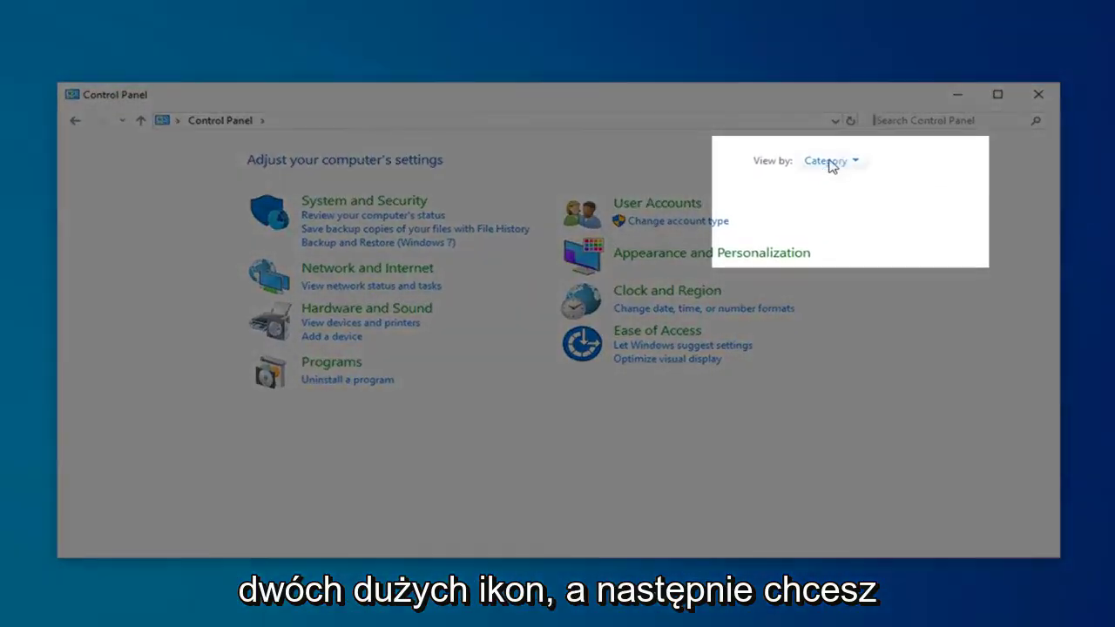
- Show Control Panel items as large icons and open Indexing Options
left_click(829, 161)
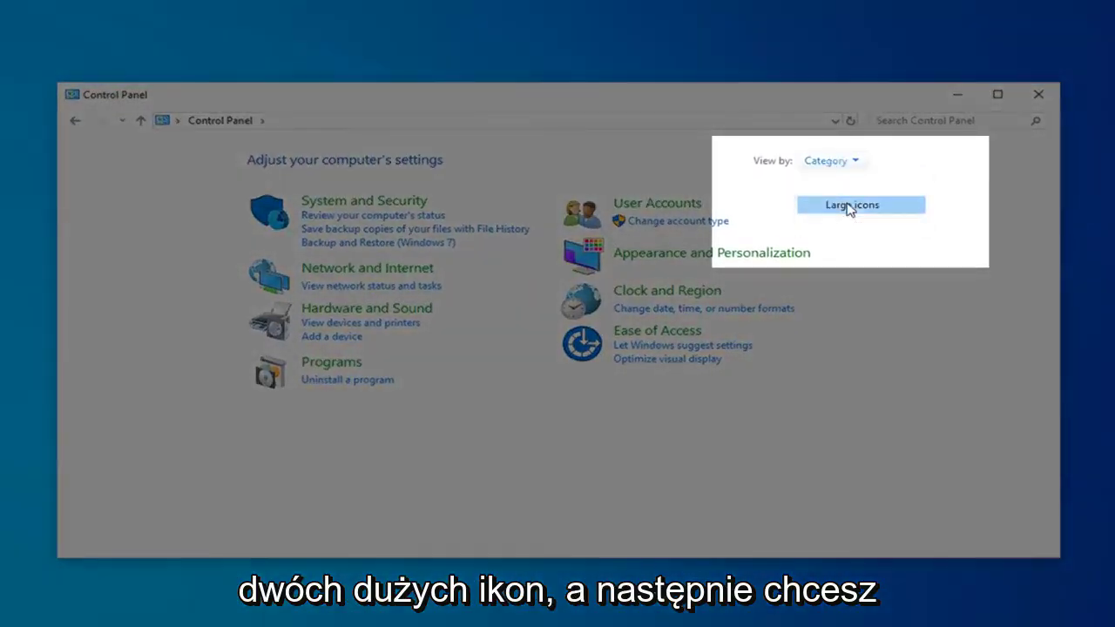
left_click(849, 207)
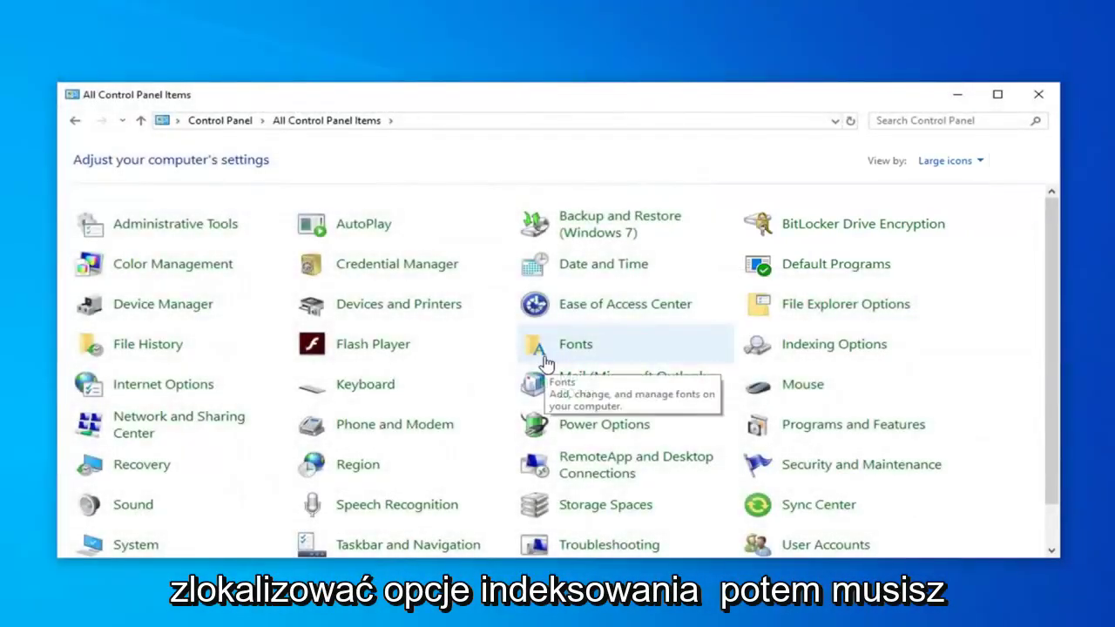
left_click(834, 345)
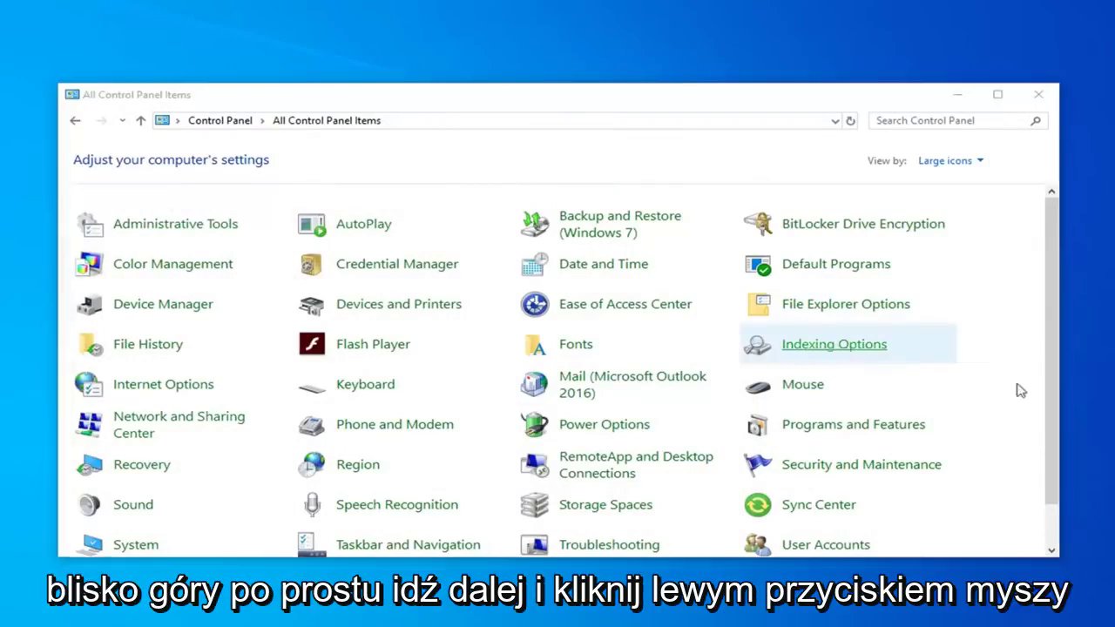
left_click_drag(330, 154, 486, 106)
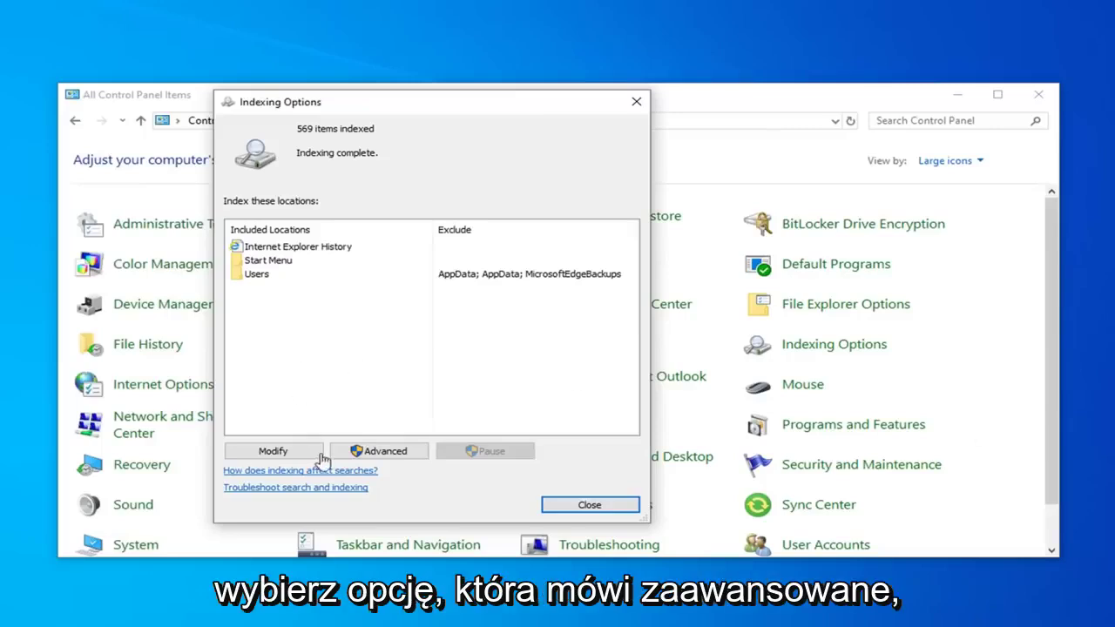
- Delete and rebuild the search index from the advanced indexing options, then close Indexing Options and Control Panel
left_click(379, 452)
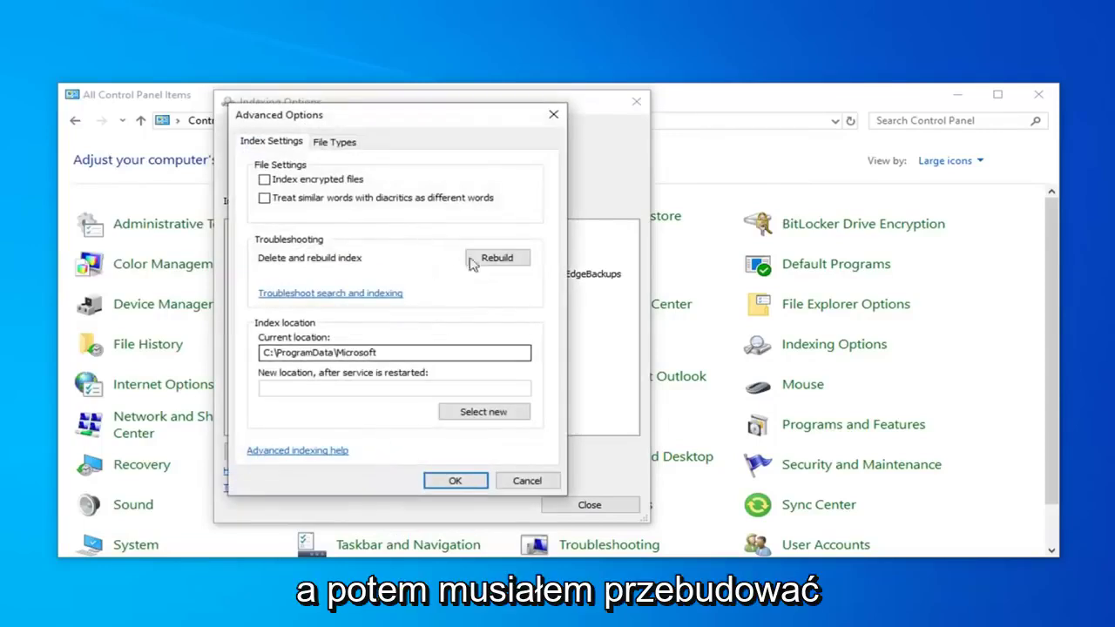
left_click(497, 258)
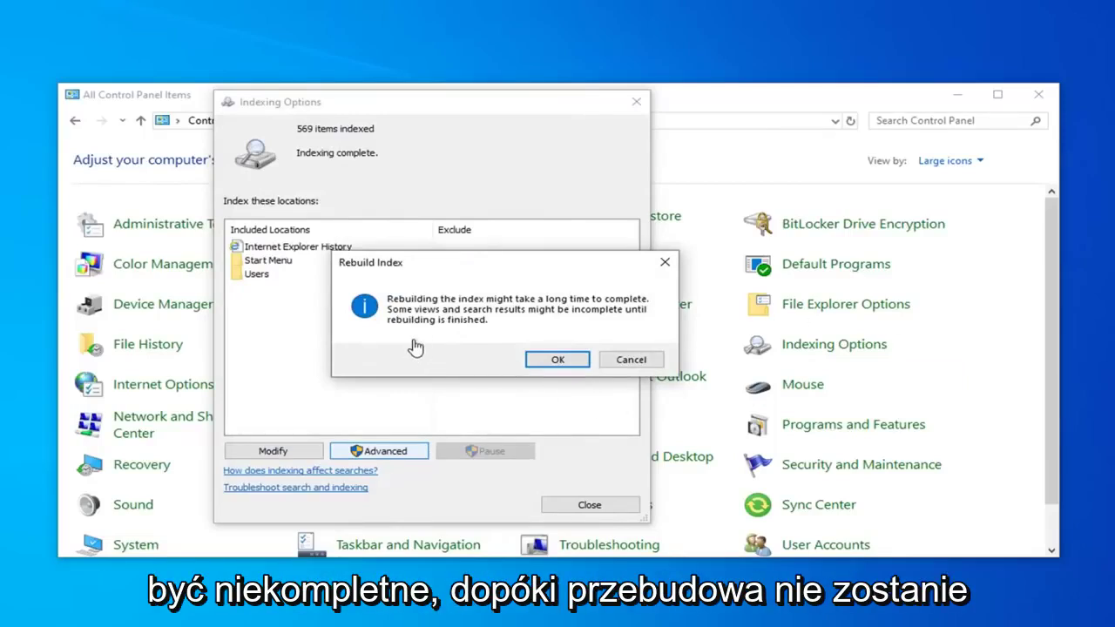
left_click(546, 363)
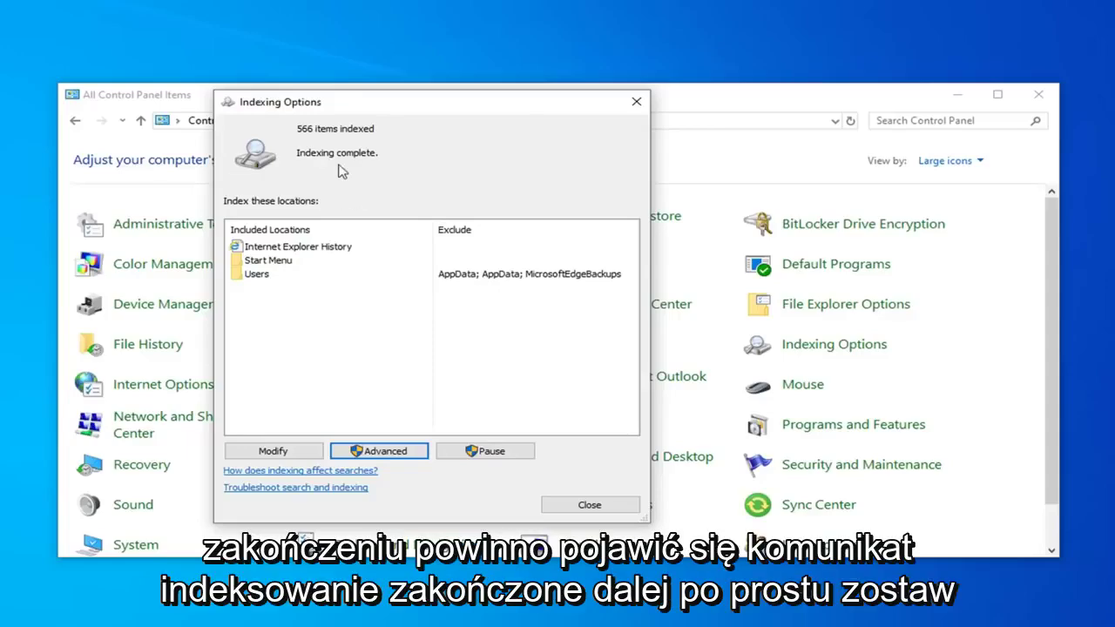
left_click(571, 509)
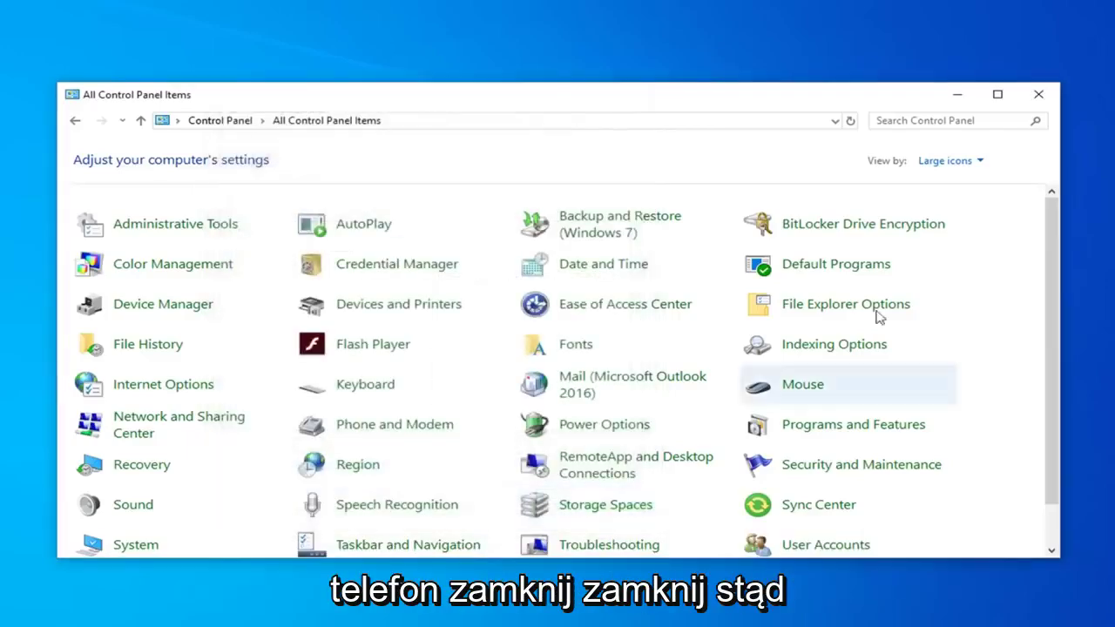
left_click(1038, 96)
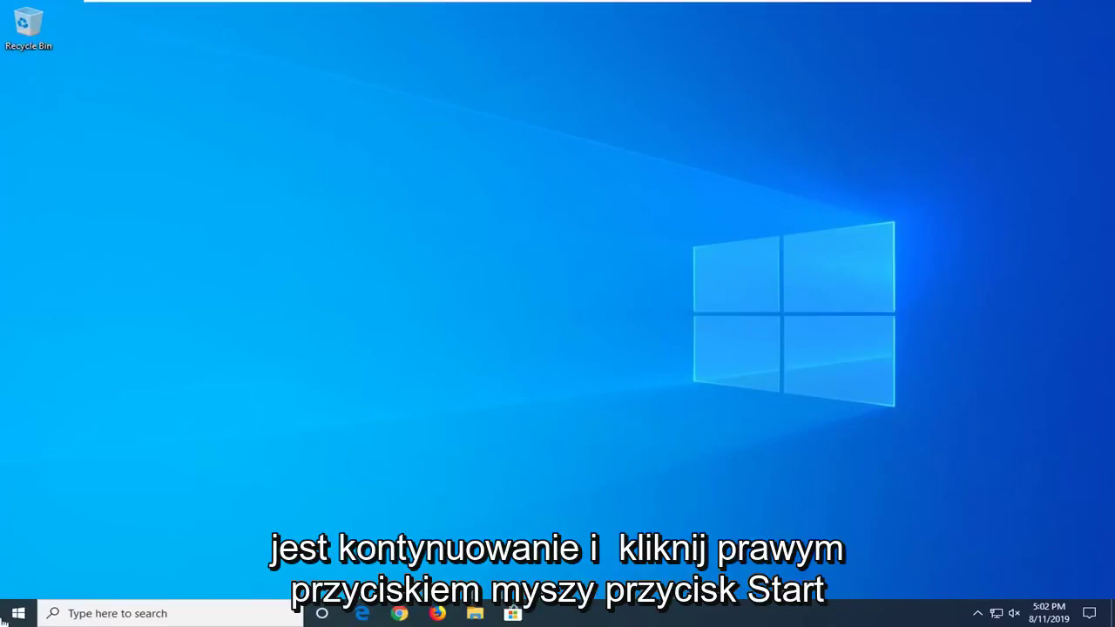
- Open Windows PowerShell as administrator, allowing it to make changes to the device
right_click(8, 618)
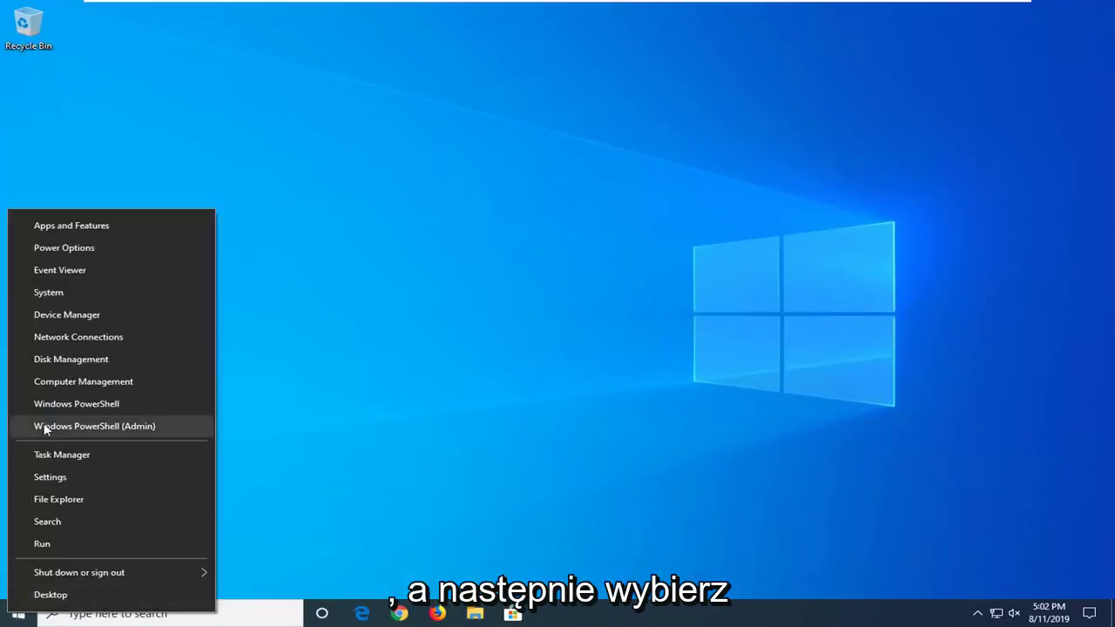
left_click(77, 427)
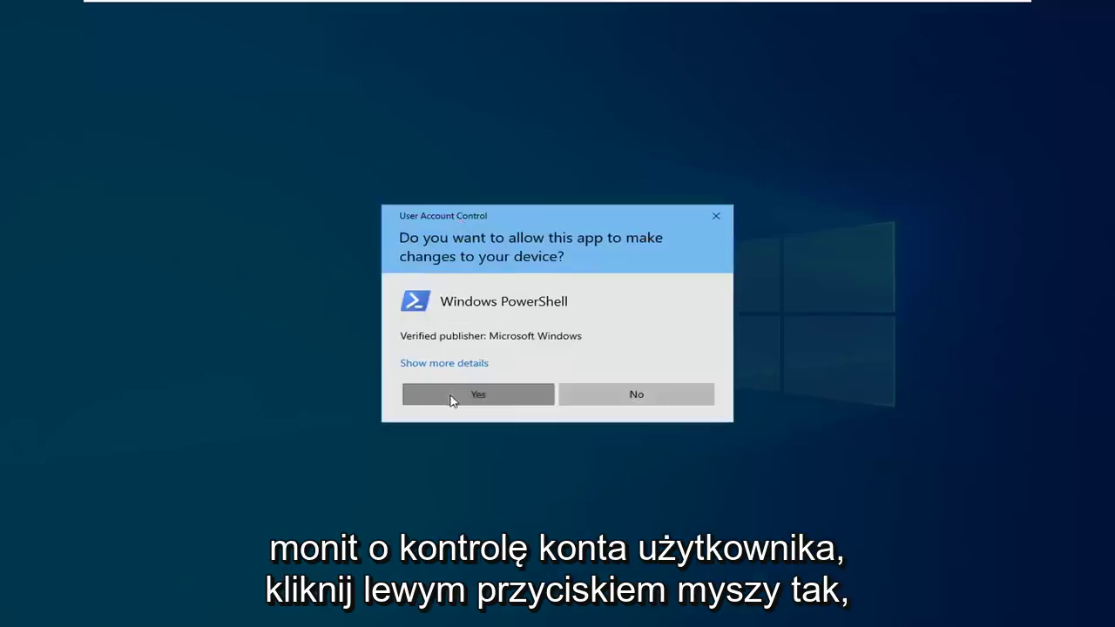
left_click(452, 398)
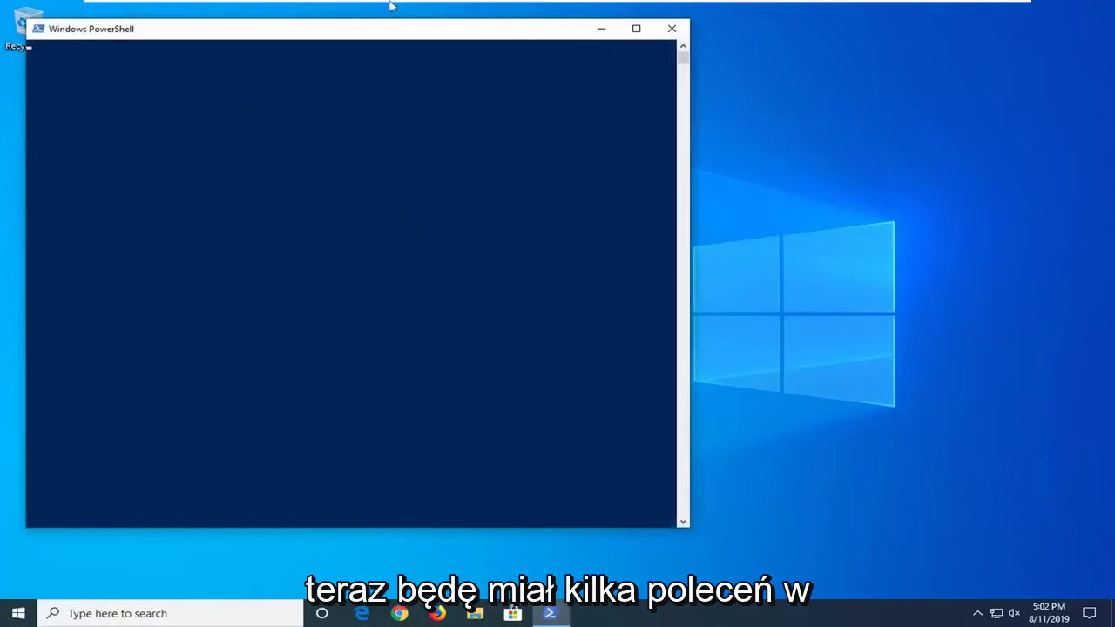
left_click_drag(358, 33, 523, 60)
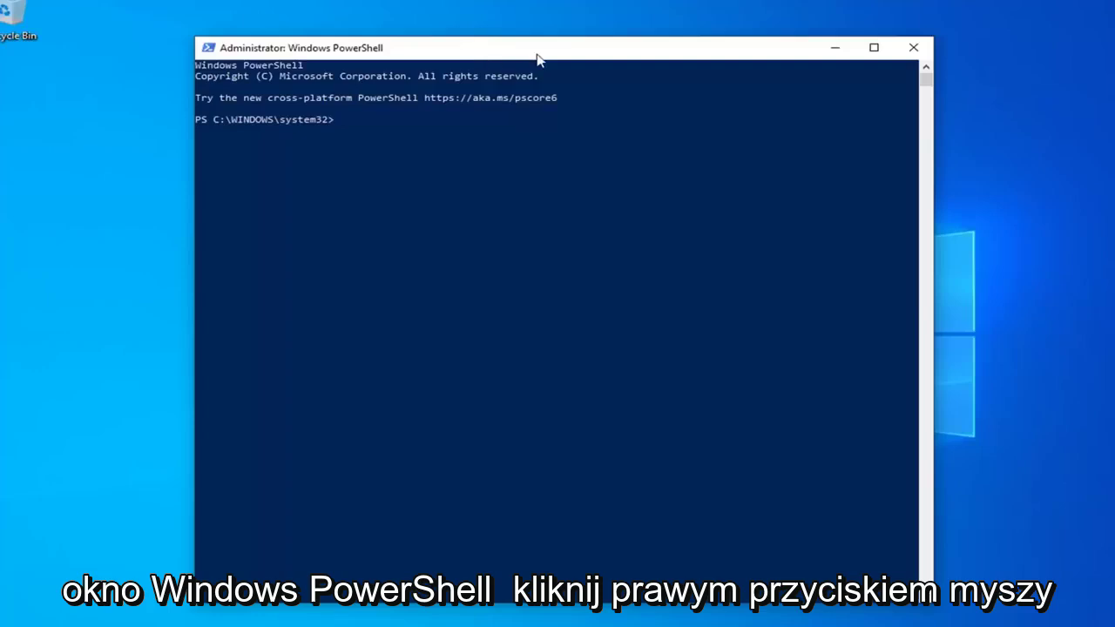
- Paste and run the command PowerShell -ExecutionPolicy Unrestricted
right_click(610, 48)
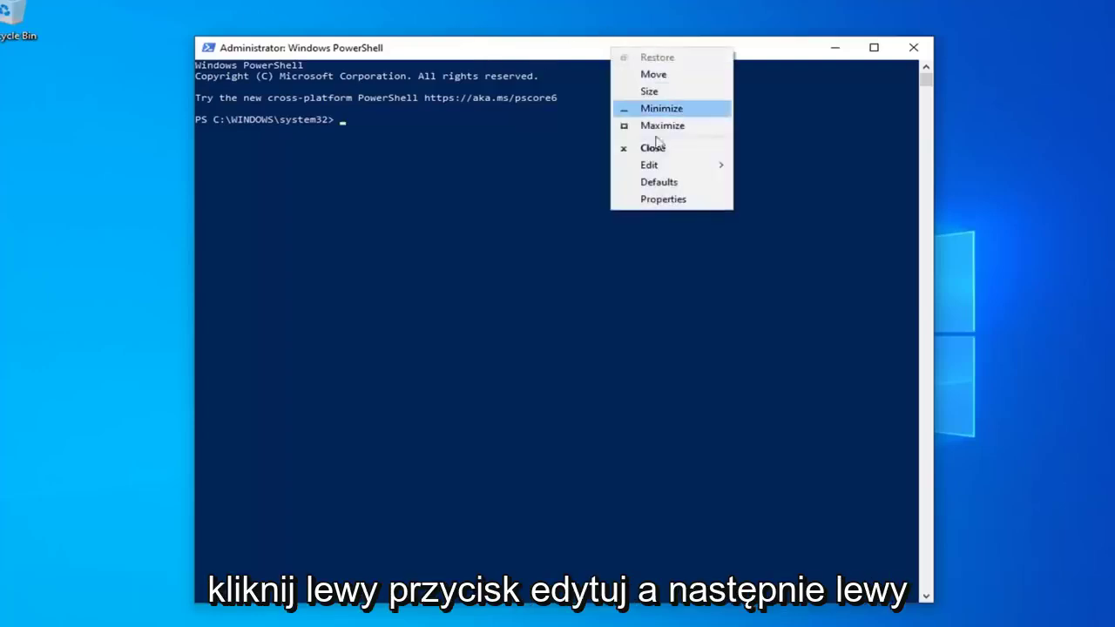
left_click(676, 165)
left_click(763, 200)
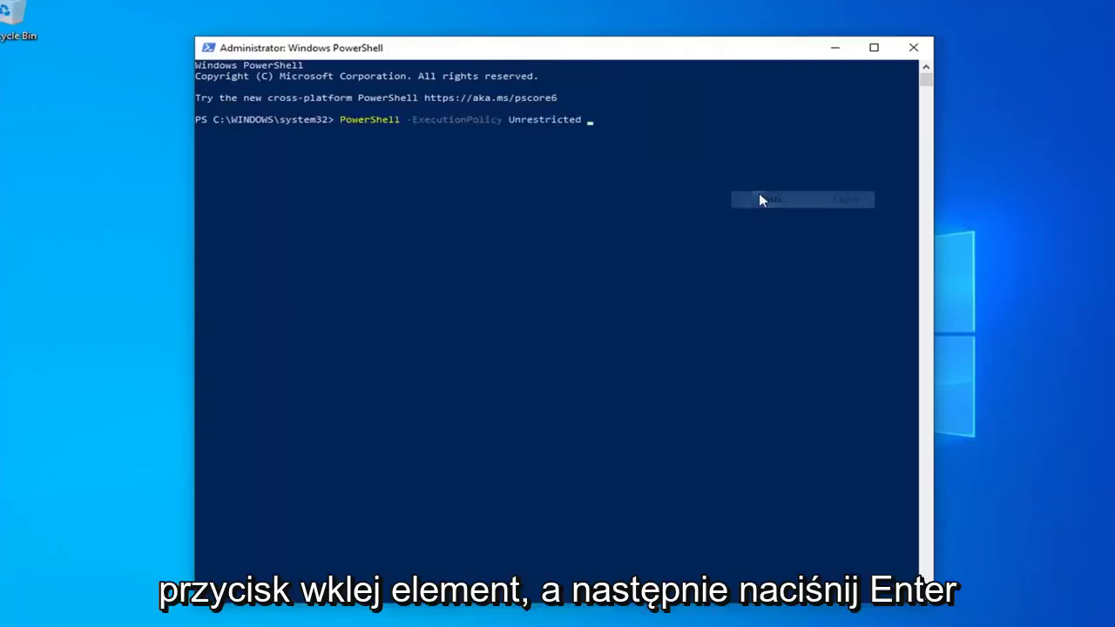
key("Return")
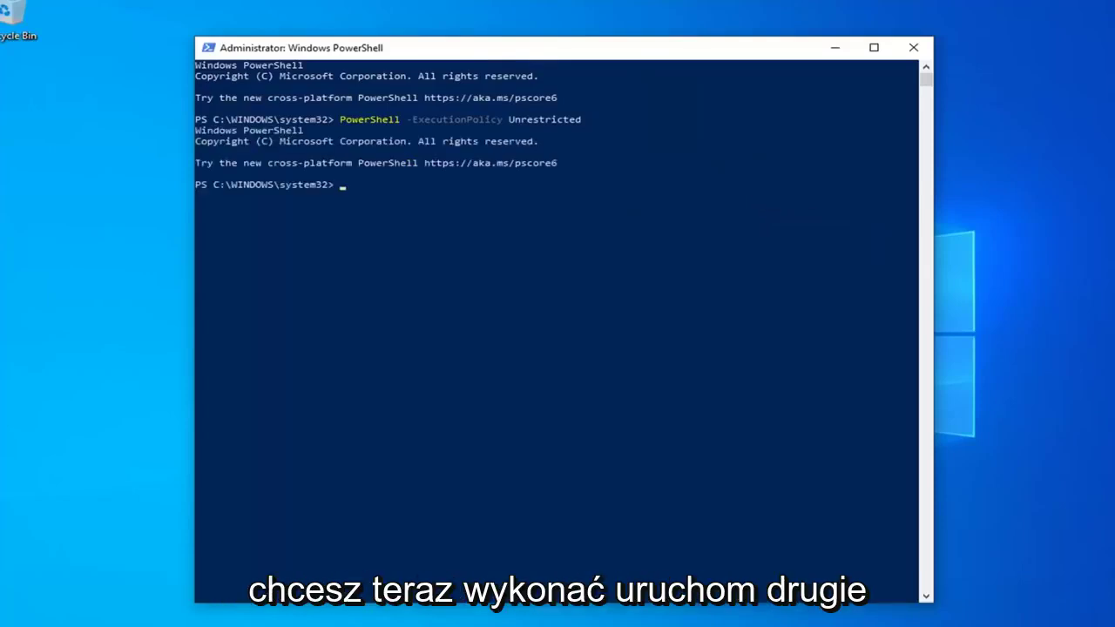
- Paste and run Get-AppXPackage -AllUsers |Where-Object {$_.InstallLocation -like "*SystemApps*"} | Foreach {Add-AppxPackage -DisableDevelopmentMode -Register "$($_.InstallLocation)\AppXManifest.xml"}
right_click(487, 48)
mouse_move(521, 164)
left_click(619, 195)
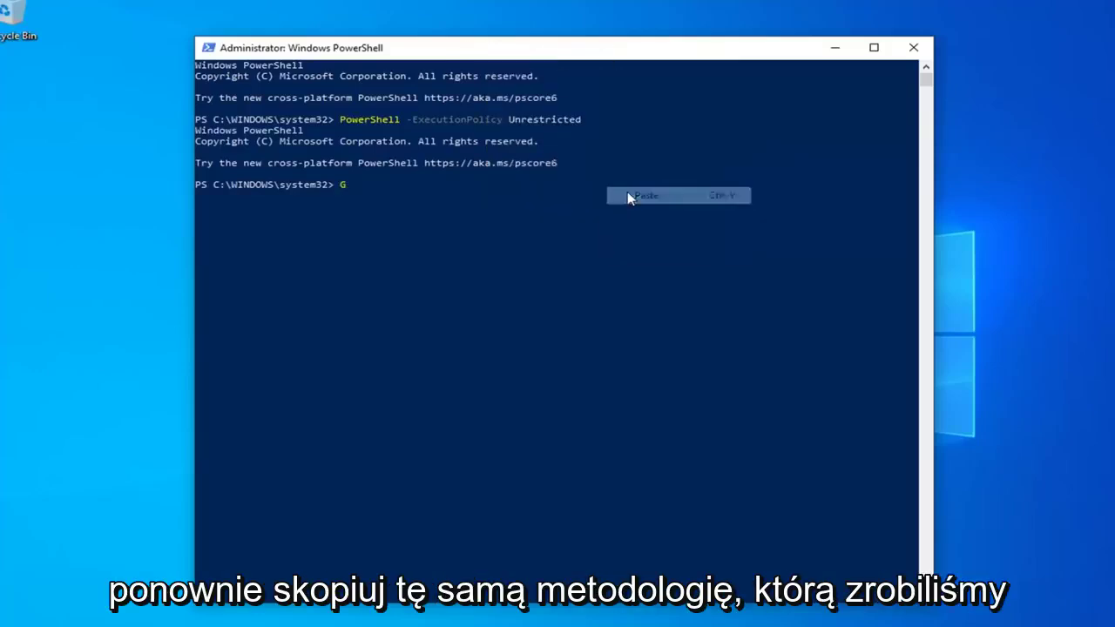
key("Return")
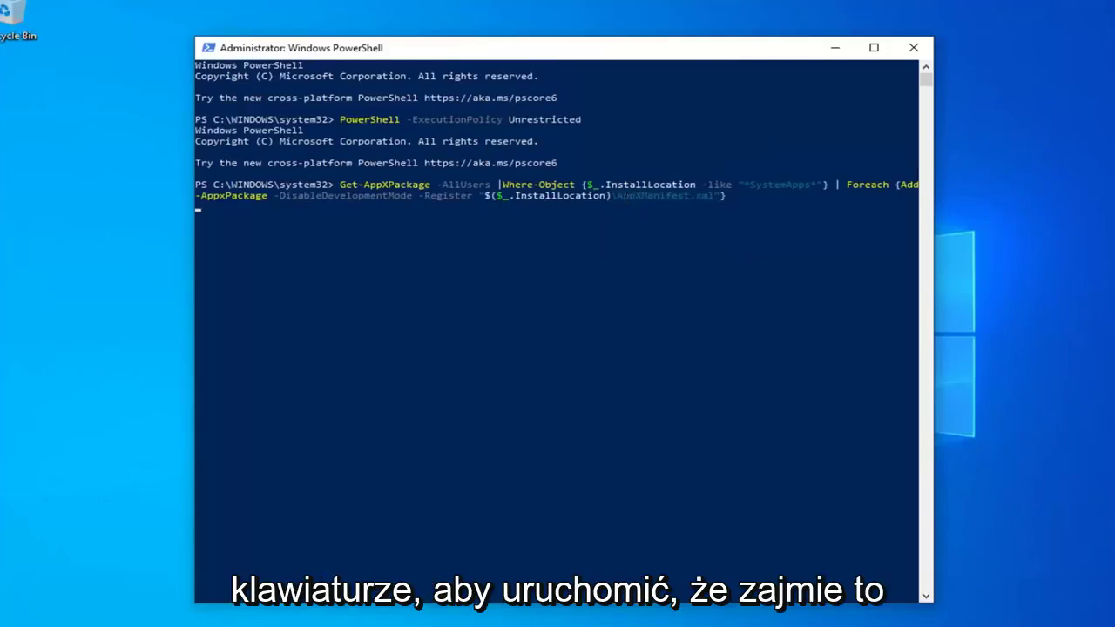
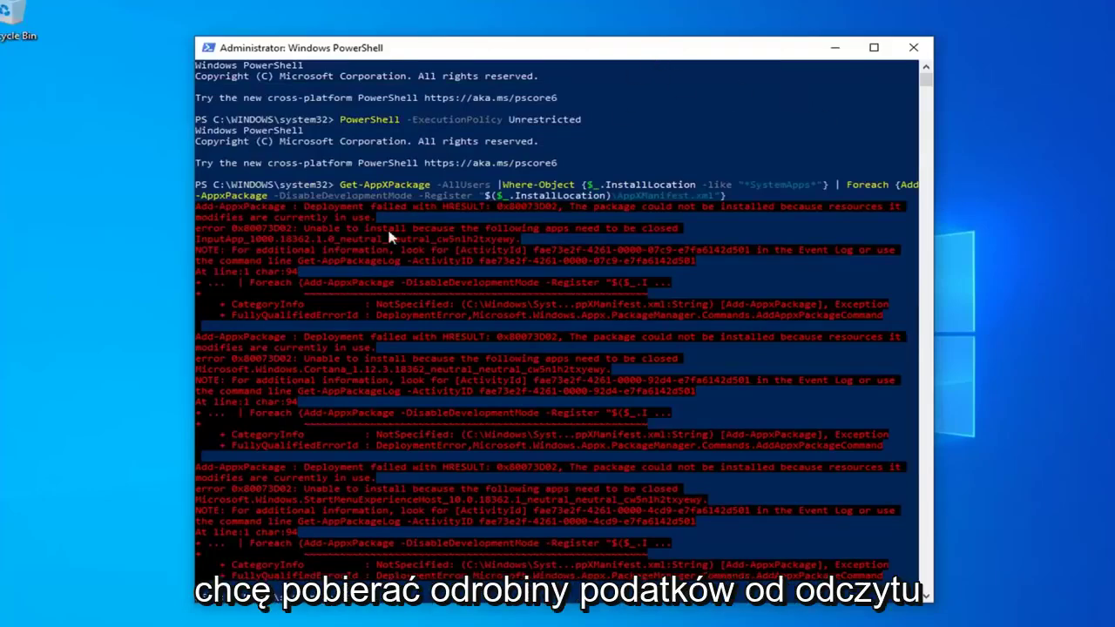
- Run $manifest = (Get-AppxPackage Microsoft.WindowsStore).InstallLocation + '\AppxManifest.xml' ; Add-AppxPackage -DisableDevelopmentMode -Register $manifest
scroll(398, 343, "down", 3)
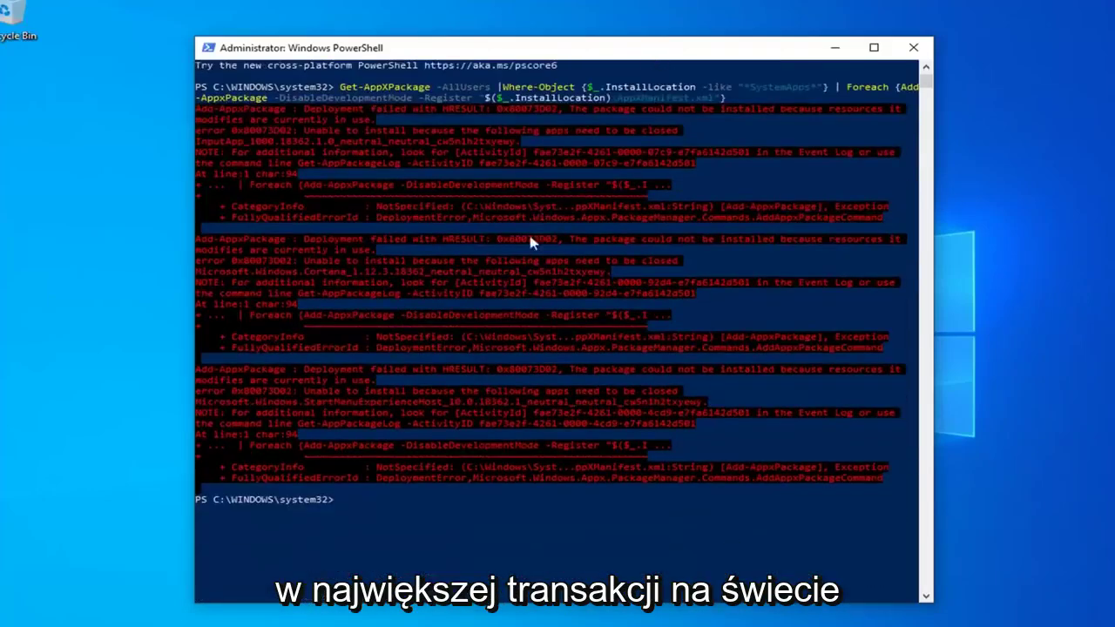
scroll(532, 241, "up", 3)
scroll(375, 222, "down", 3)
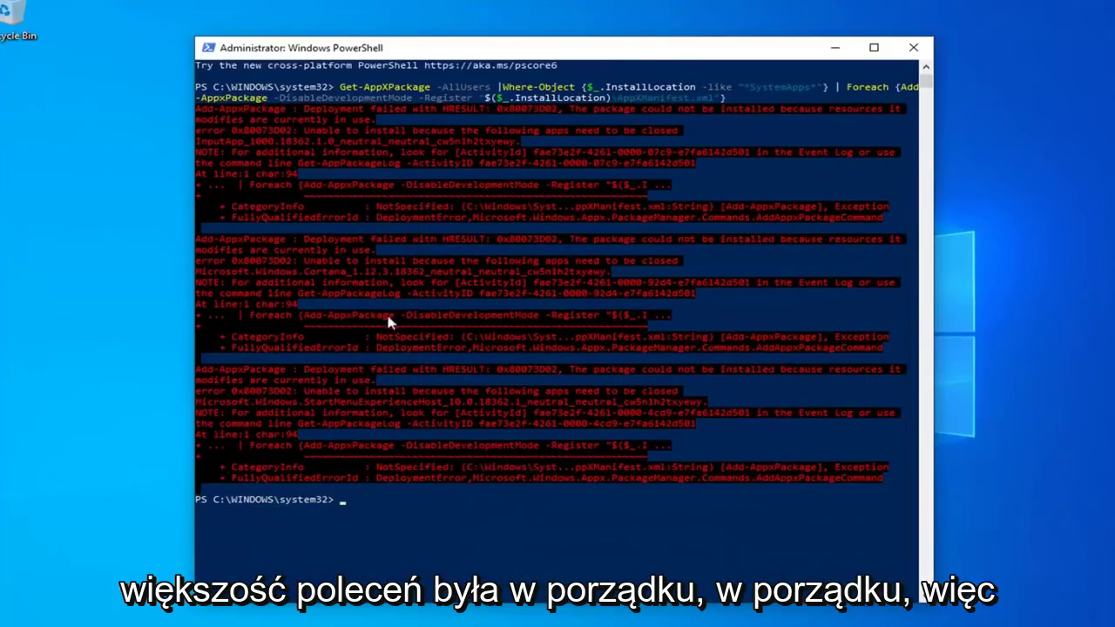
type("$manifest = (Get-AppxPackage Microsoft.WindowsStore).InstallLocation + '\\AppxManifest.xml' ; Add-AppxPackage -DisableDevelopmentMode -Register $manifest")
key("Return")
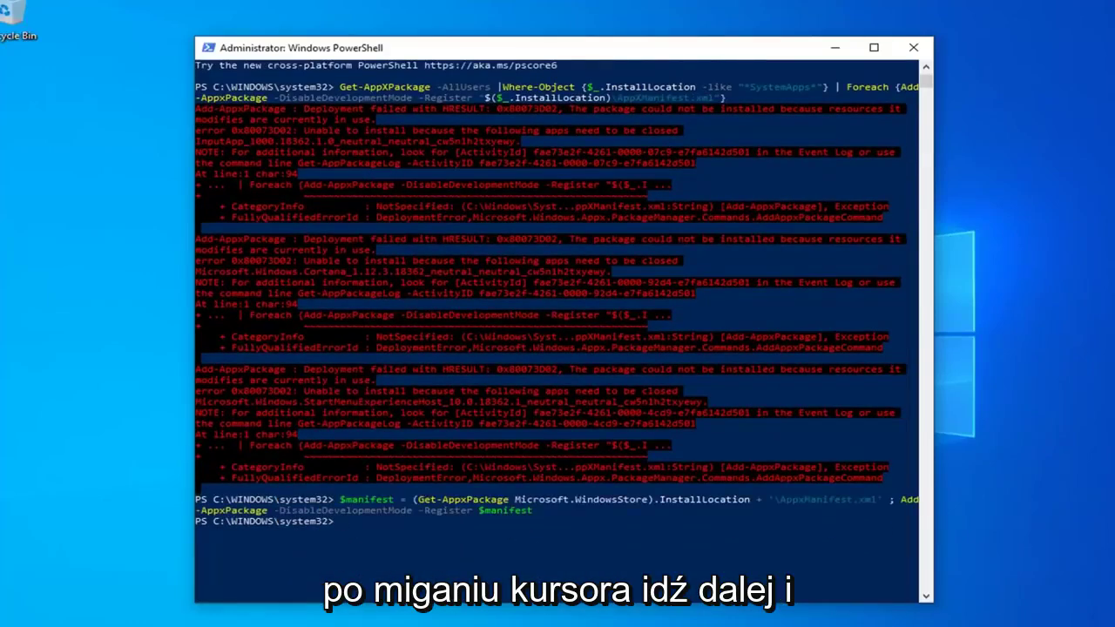
- Paste and run the command C:\Windows\System32\ctfmon.exe, and close the PowerShell window
right_click(535, 51)
mouse_move(575, 169)
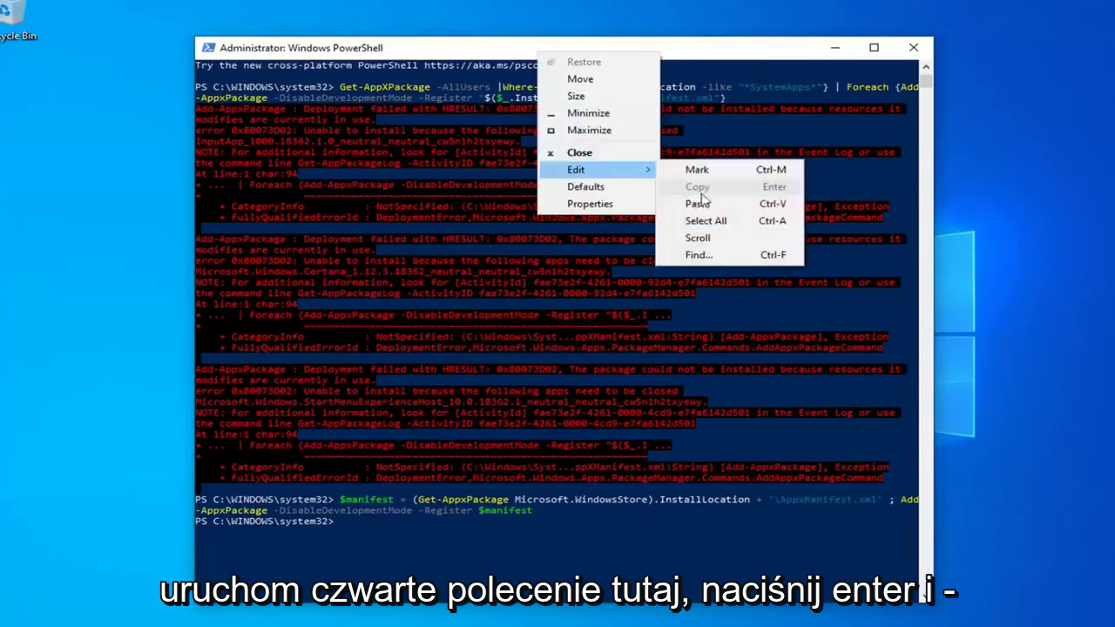
left_click(696, 204)
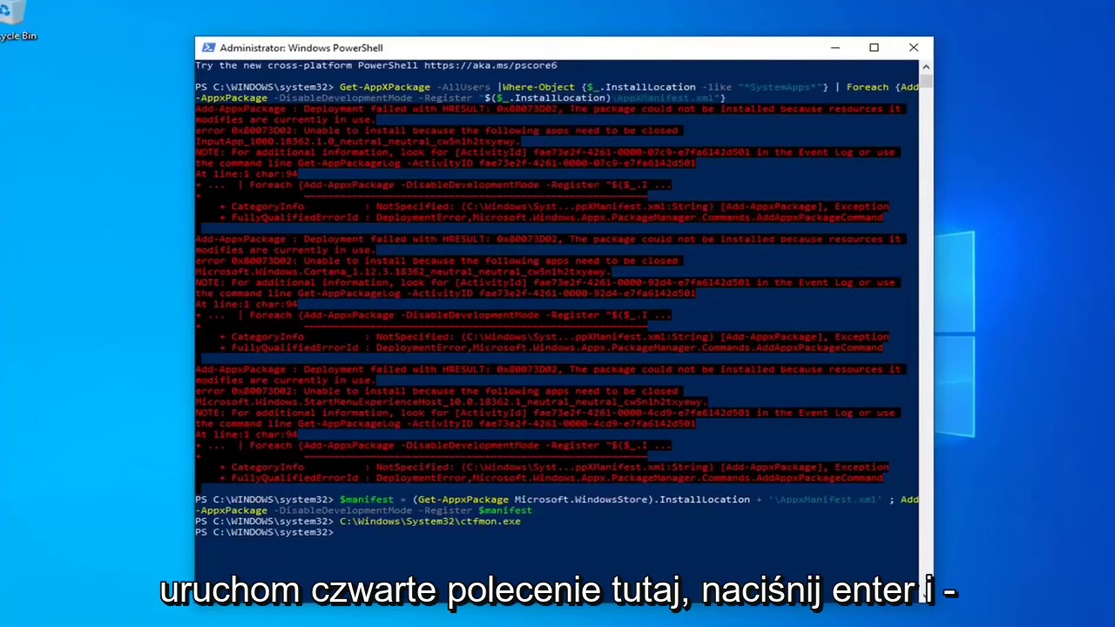
left_click(913, 47)
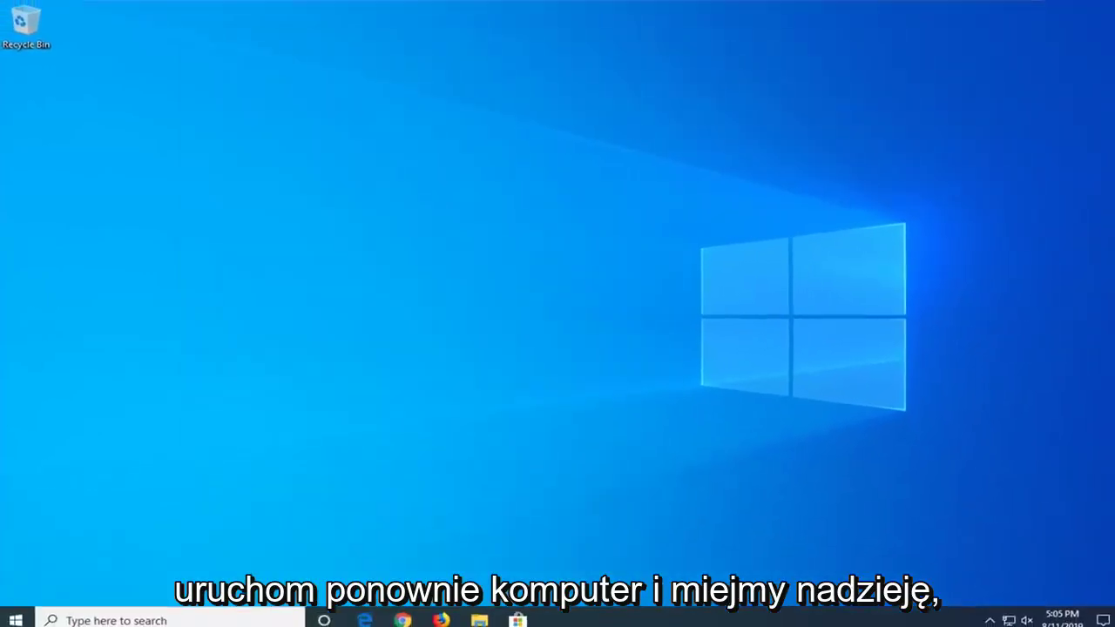